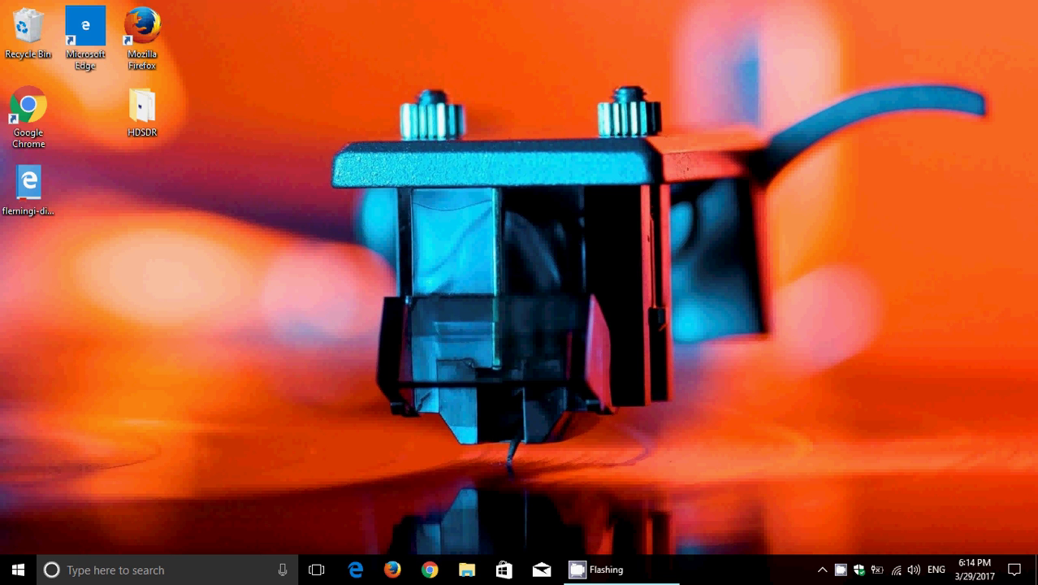
# Step: Open the Diamonds are Forever e-book from the desktop and jump to about the middle of the book
pyautogui.click(356, 573)
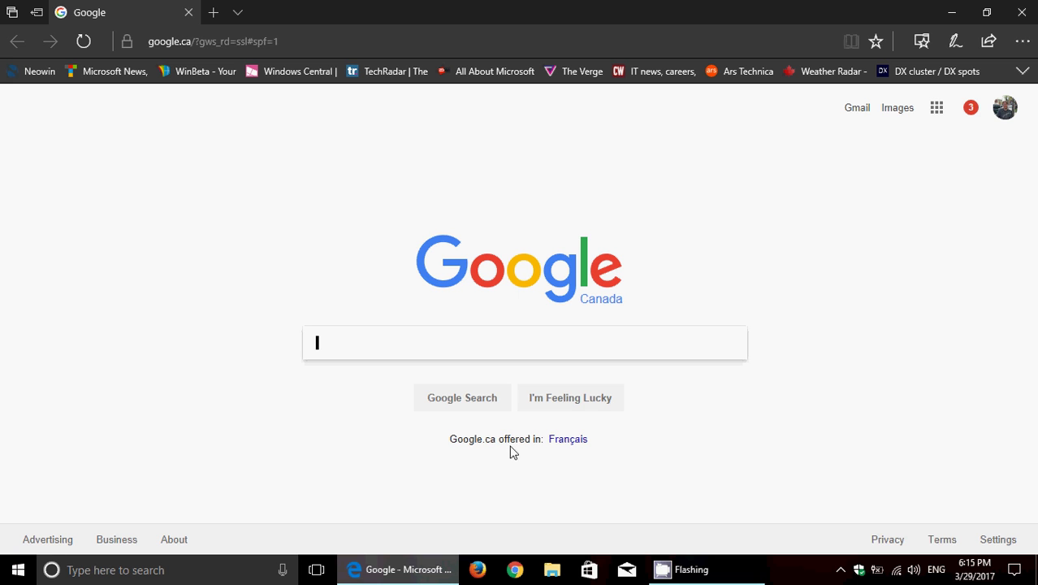
pyautogui.click(1022, 12)
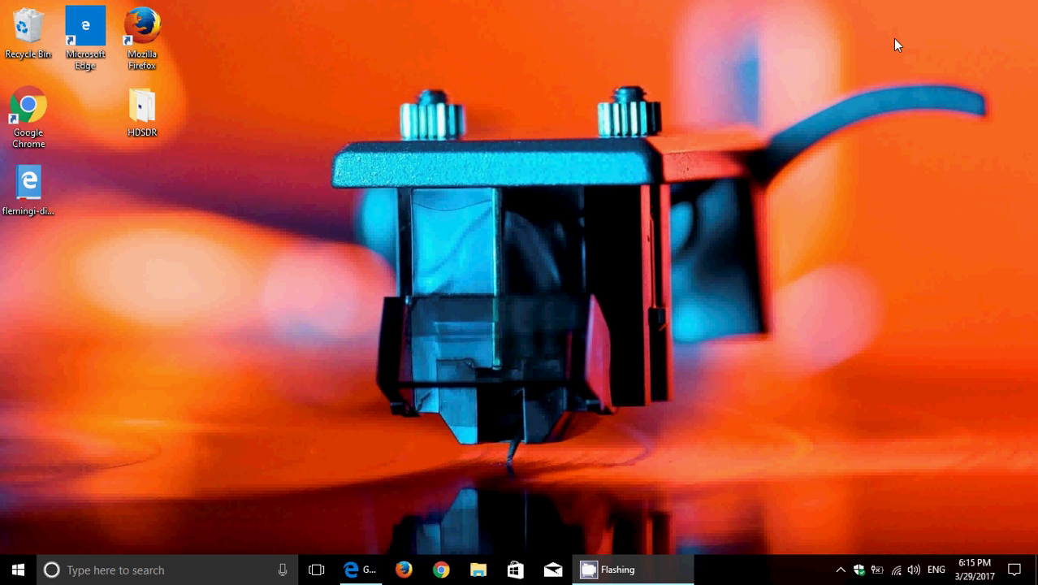
pyautogui.click(26, 199)
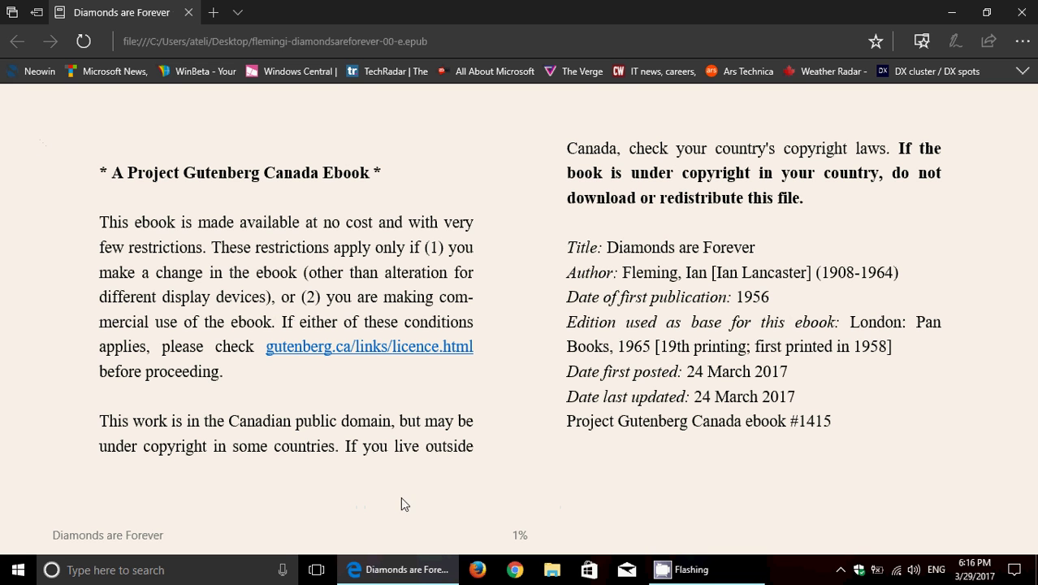
pyautogui.click(551, 527)
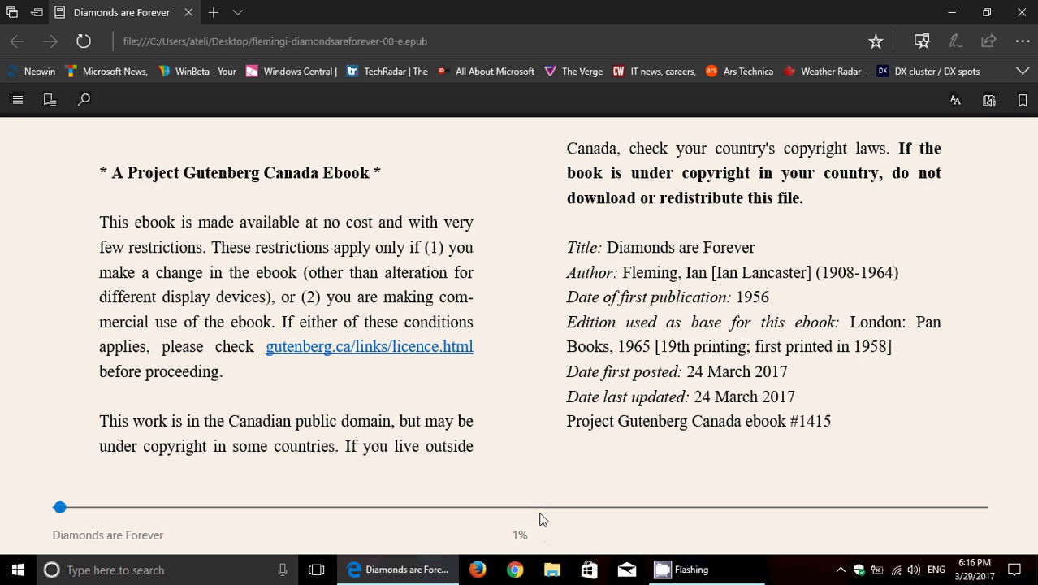
pyautogui.click(539, 508)
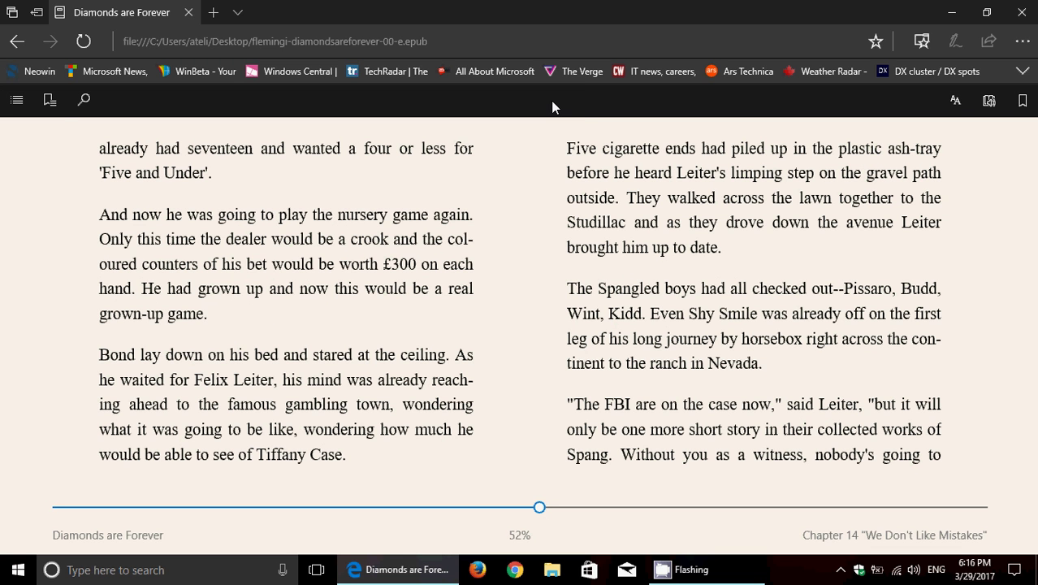
# Step: Look over the e-book's table of contents and page back through Chapter 14 from the current position
pyautogui.click(16, 102)
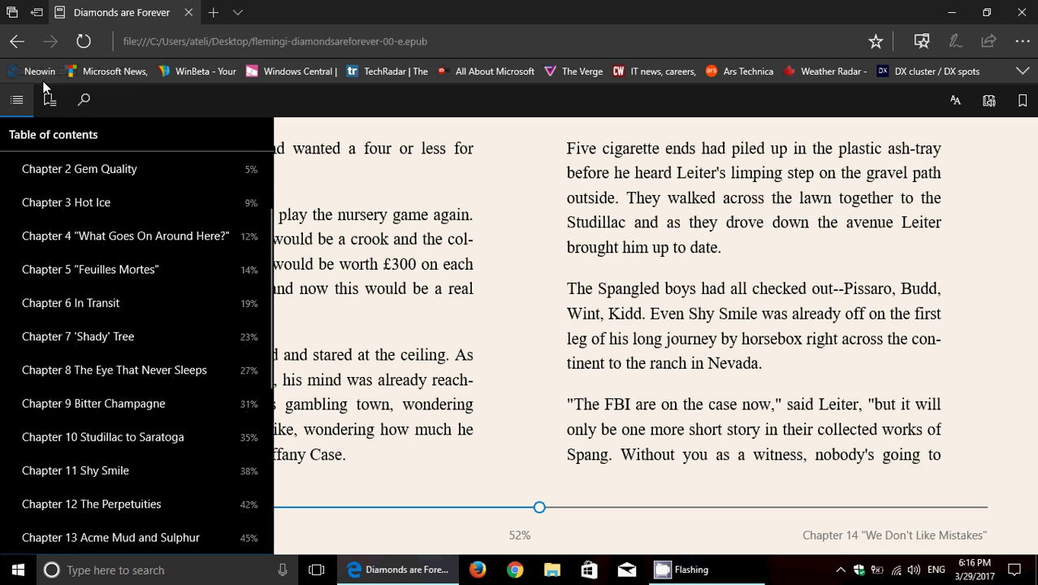
pyautogui.click(321, 184)
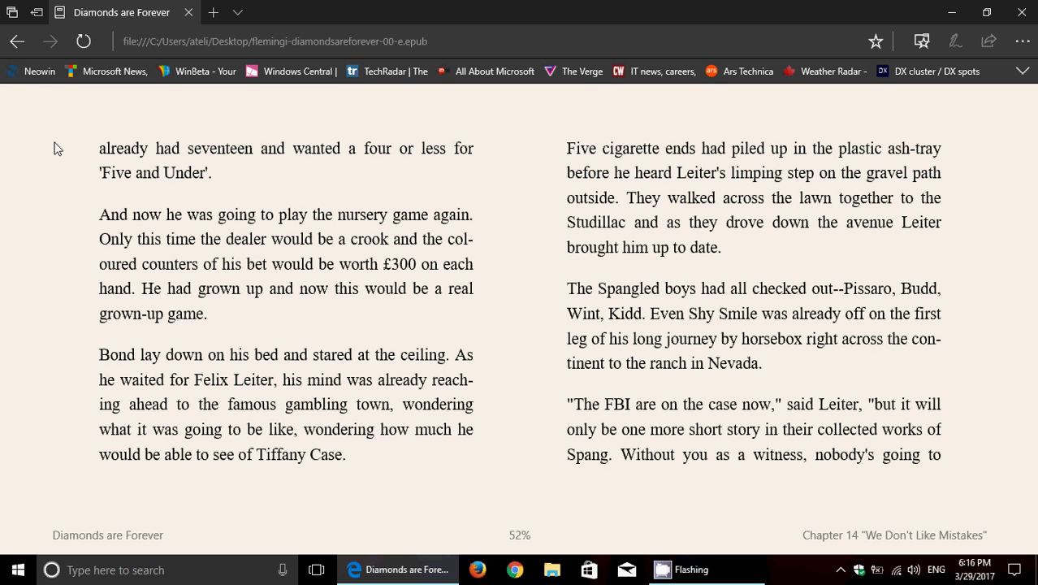
pyautogui.scroll(1, 158, 198)
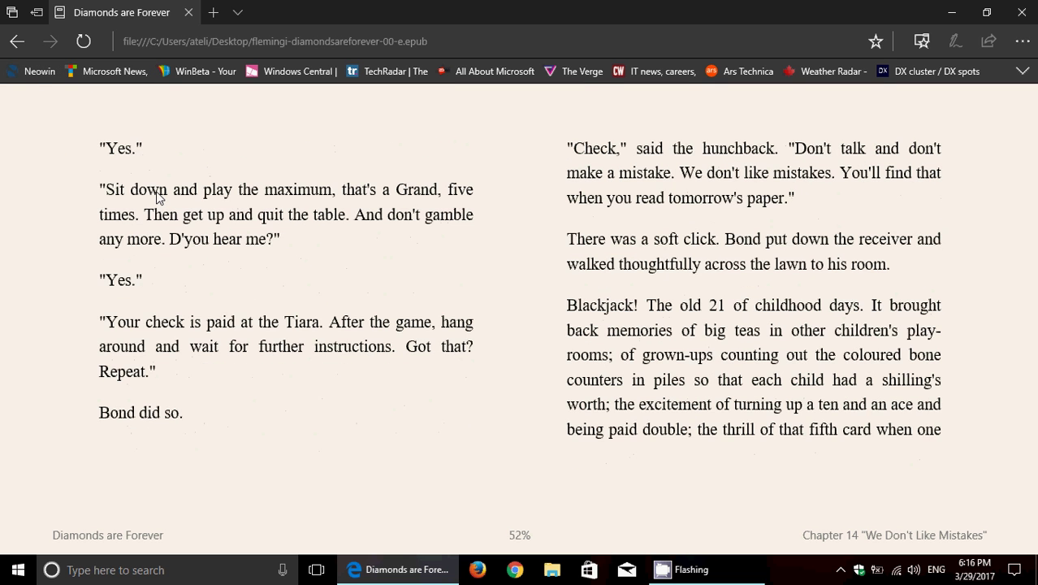
pyautogui.scroll(1, 159, 197)
pyautogui.click(158, 197)
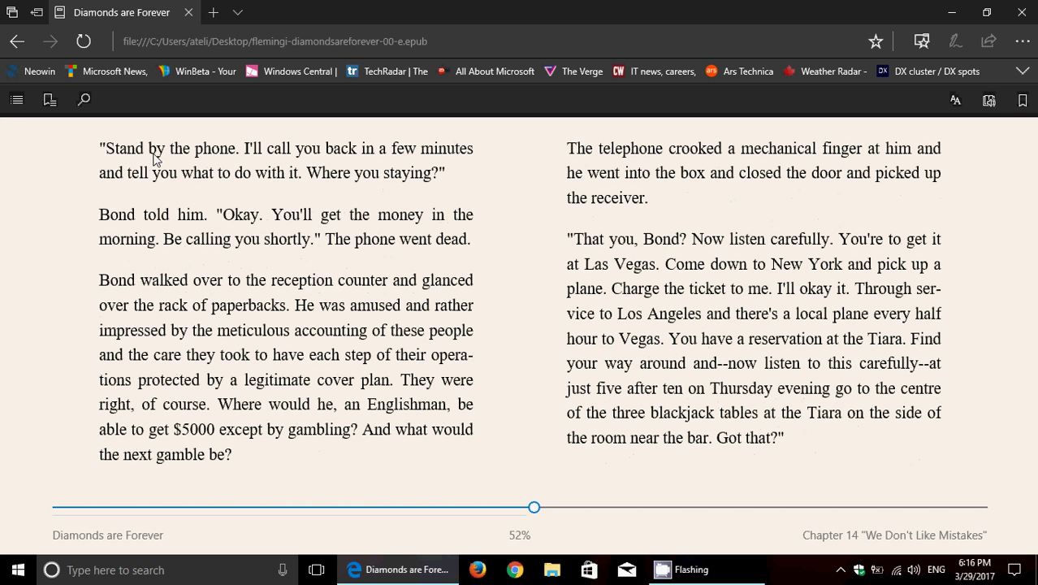
# Step: Try the e-book's read-aloud option and close the book
pyautogui.click(988, 101)
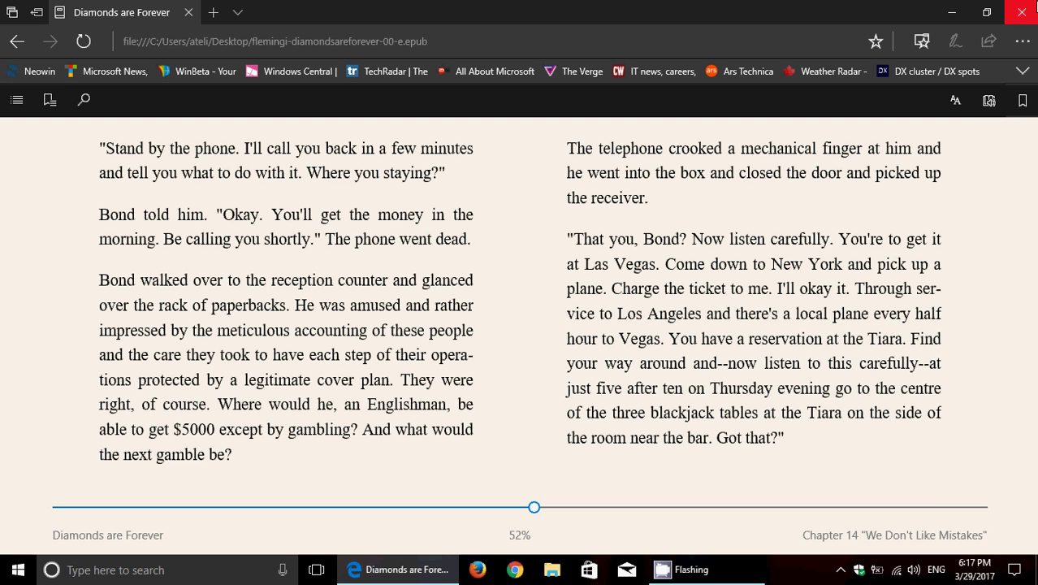
pyautogui.click(1023, 42)
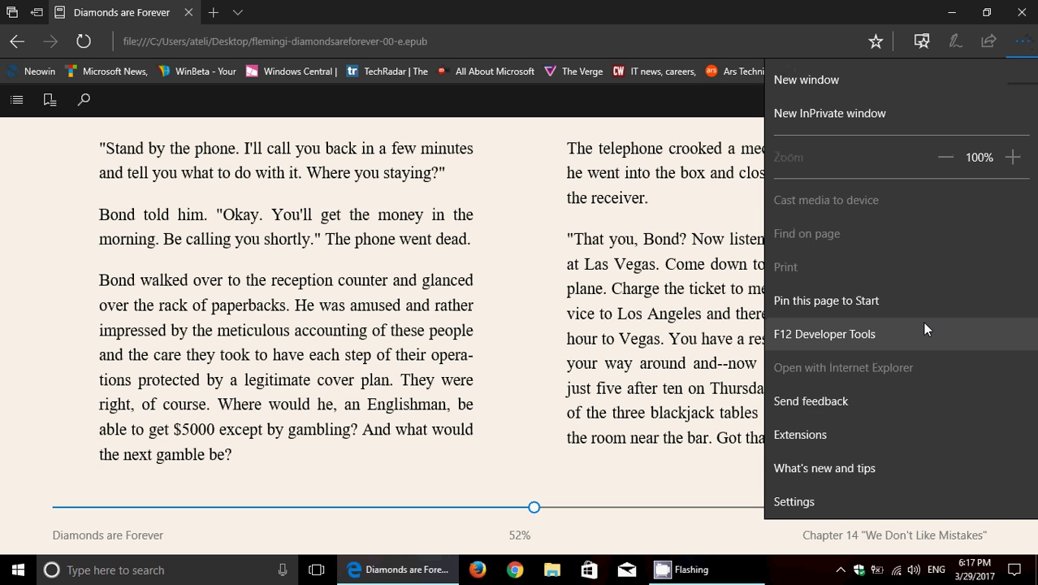
pyautogui.click(1033, 6)
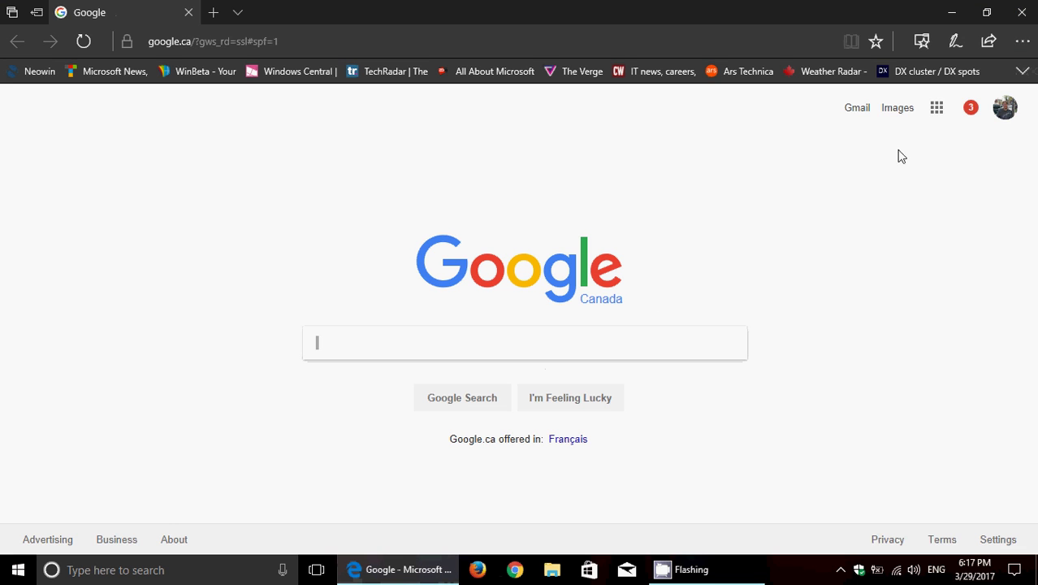
# Step: Open the browser's extension catalogue in the Store and browse the extensions available for Microsoft Edge
pyautogui.click(1022, 41)
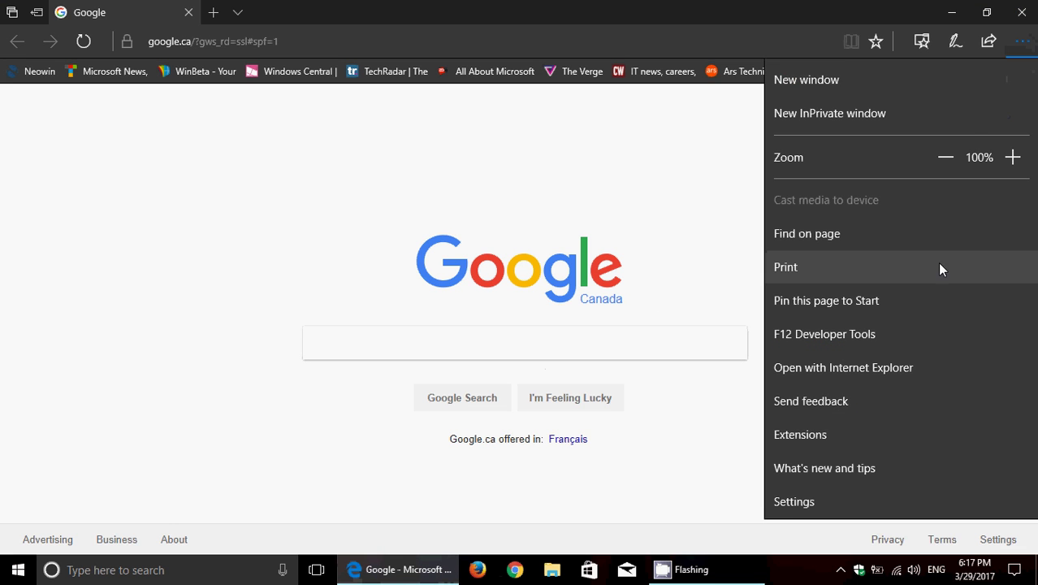
pyautogui.click(887, 431)
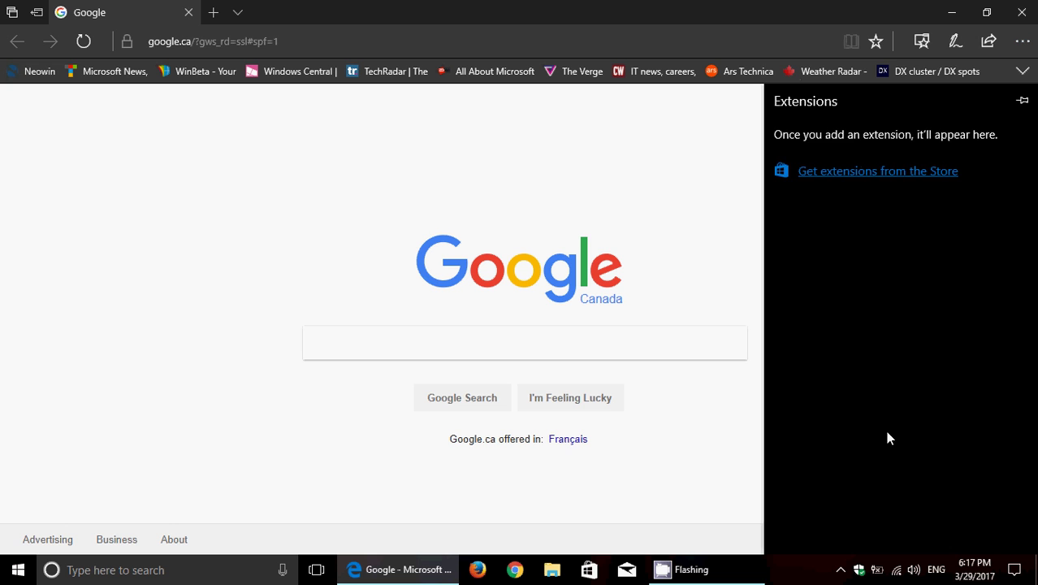
pyautogui.click(895, 176)
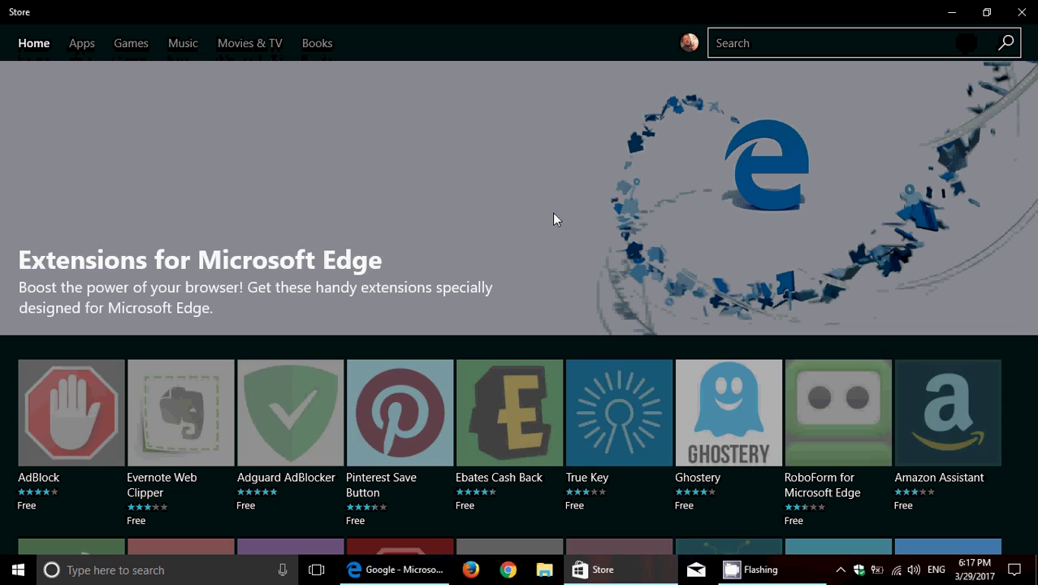
pyautogui.scroll(-1, 511, 377)
pyautogui.scroll(-5, 510, 377)
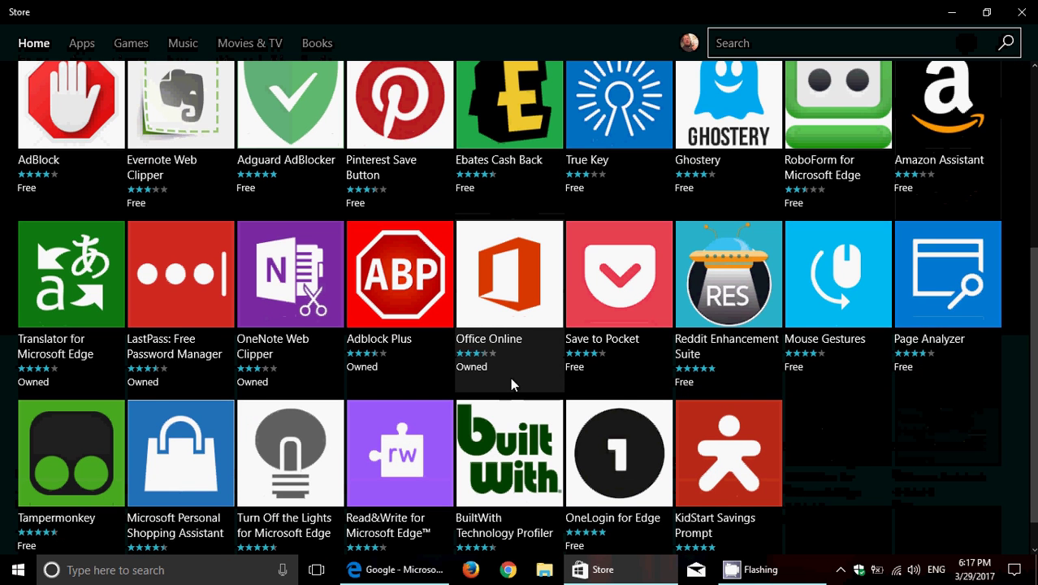
pyautogui.scroll(1, 511, 376)
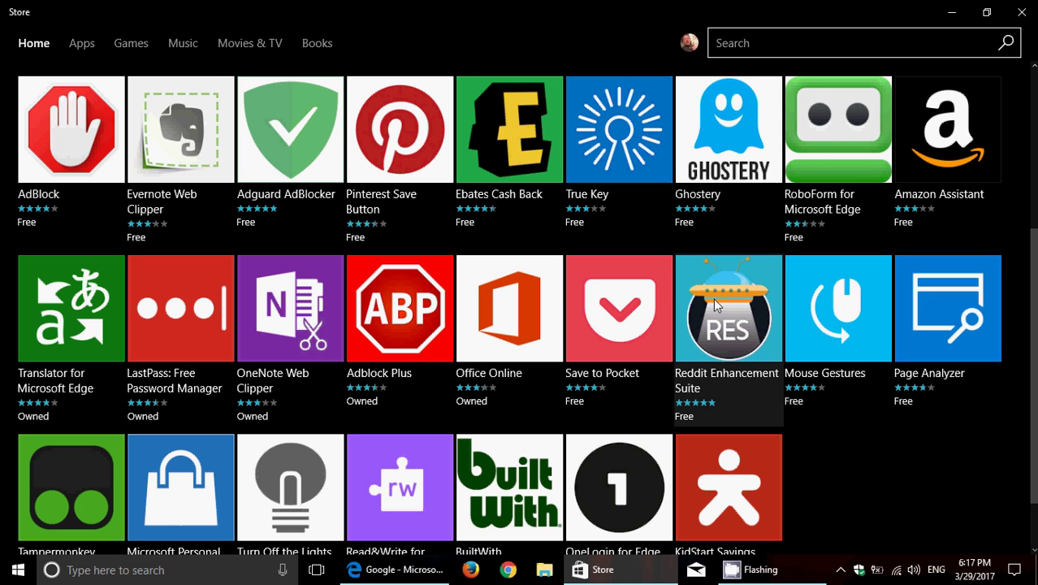
pyautogui.click(1021, 14)
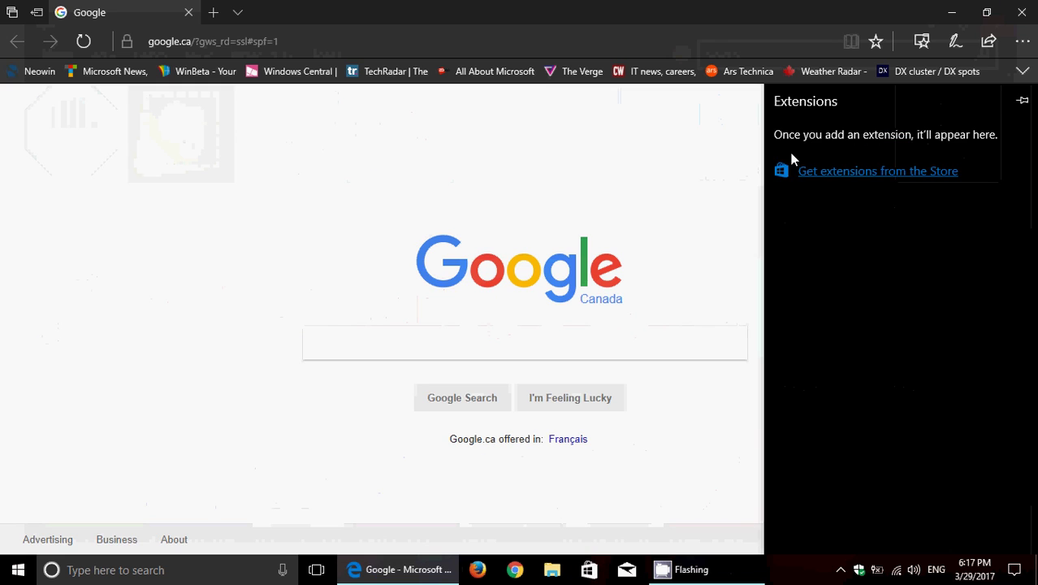
pyautogui.click(604, 169)
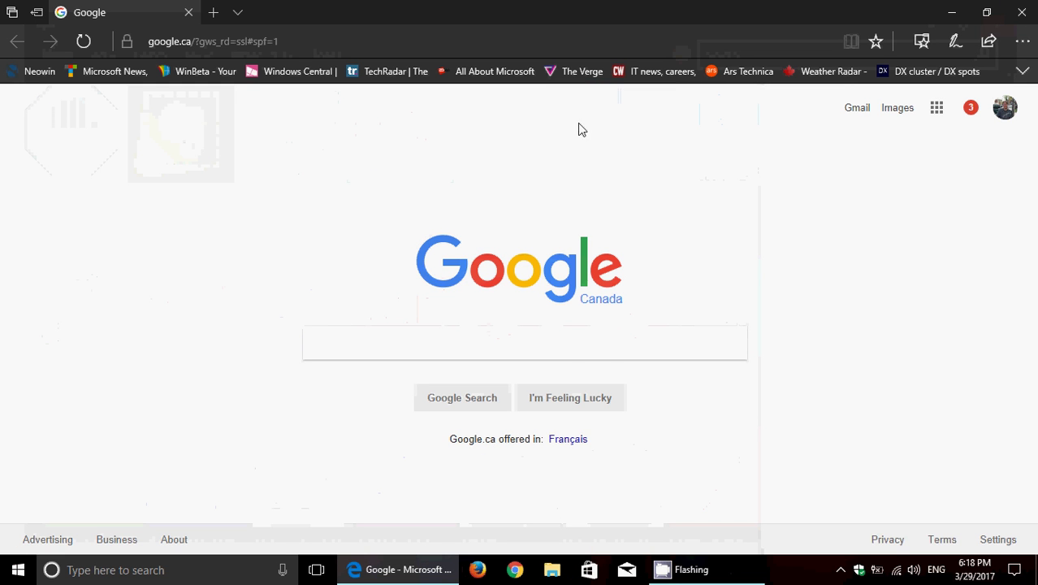
# Step: Open the WinBeta and Ars Technica favorites in two separate new tabs
pyautogui.click(216, 14)
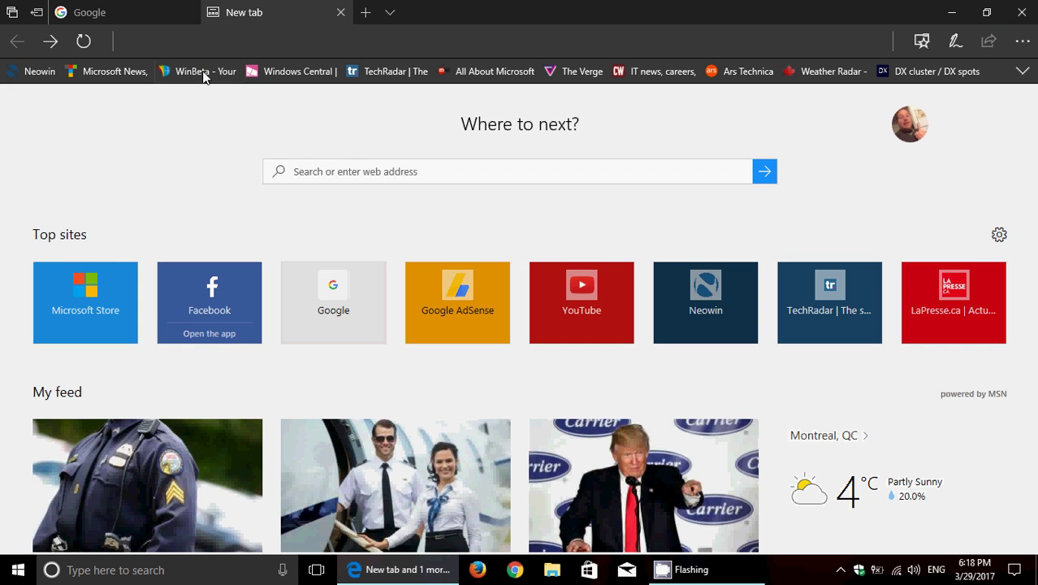
pyautogui.click(203, 72)
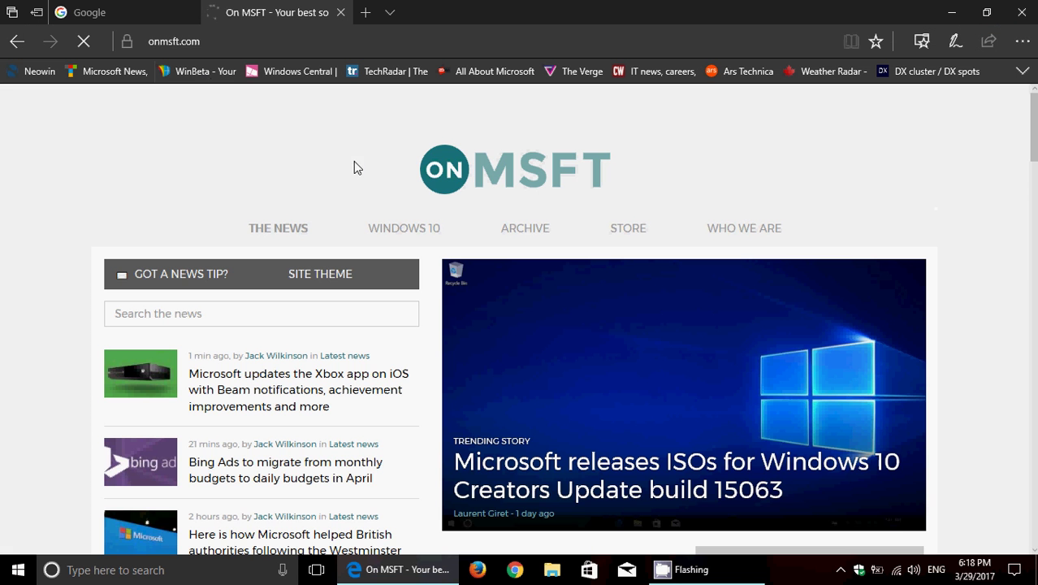
pyautogui.click(363, 14)
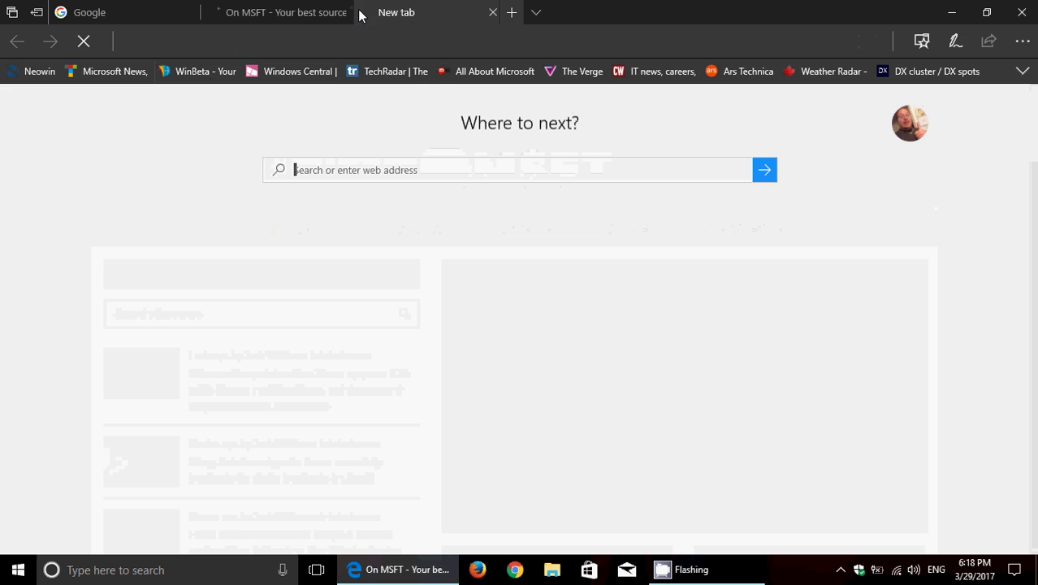
pyautogui.click(736, 75)
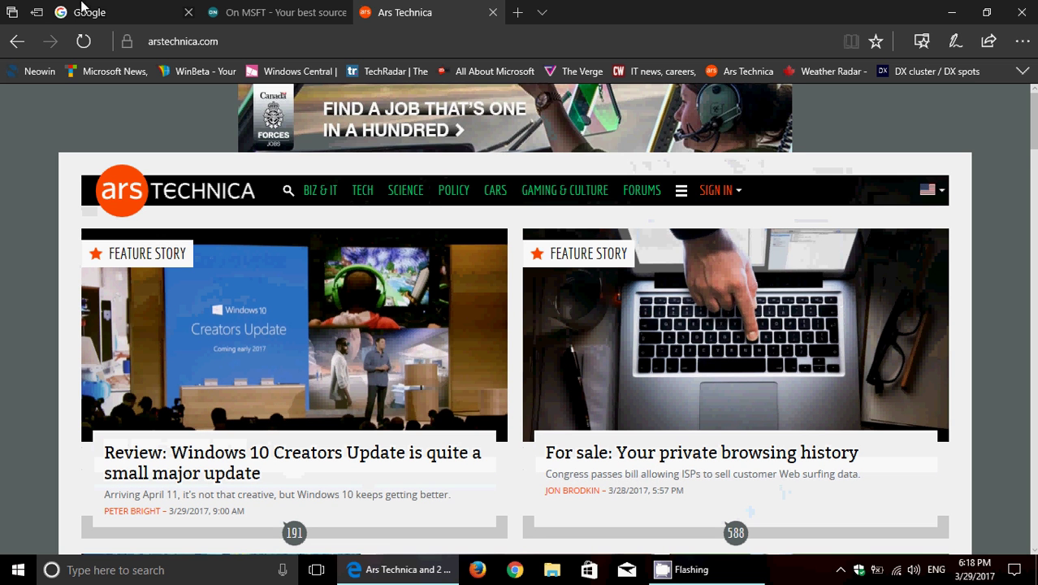
# Step: Set all open tabs aside and view the saved group of set-aside tabs
pyautogui.click(37, 14)
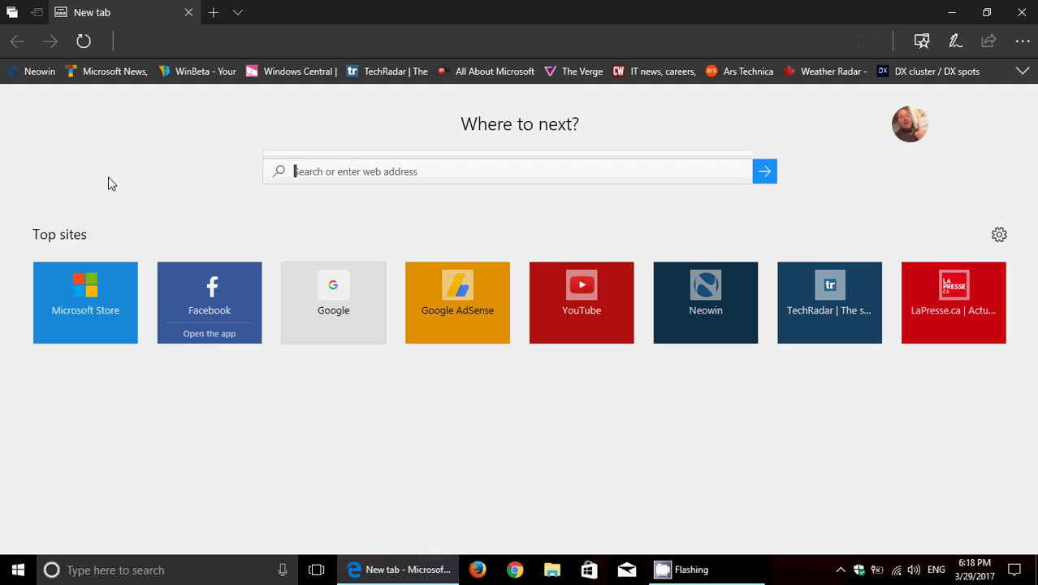
pyautogui.click(12, 15)
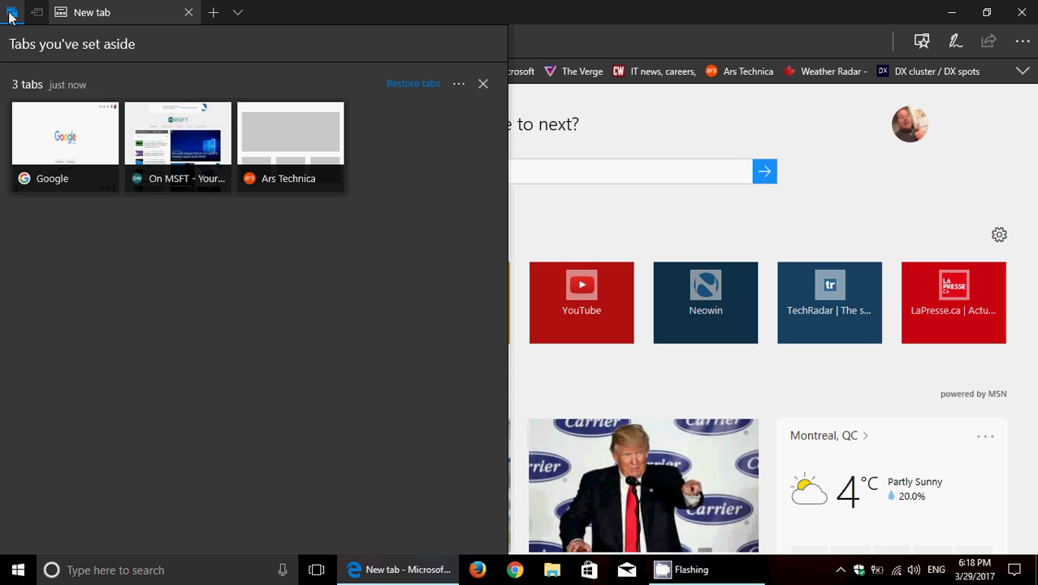
pyautogui.click(356, 15)
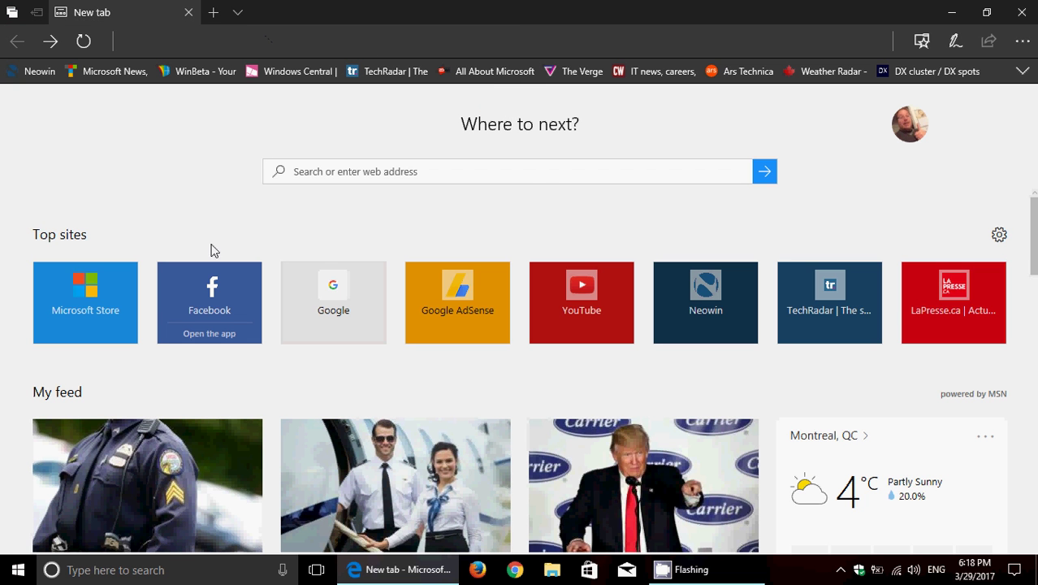
# Step: Load Google from the top sites and restore the set-aside tabs, closing all tabs to finish
pyautogui.click(345, 301)
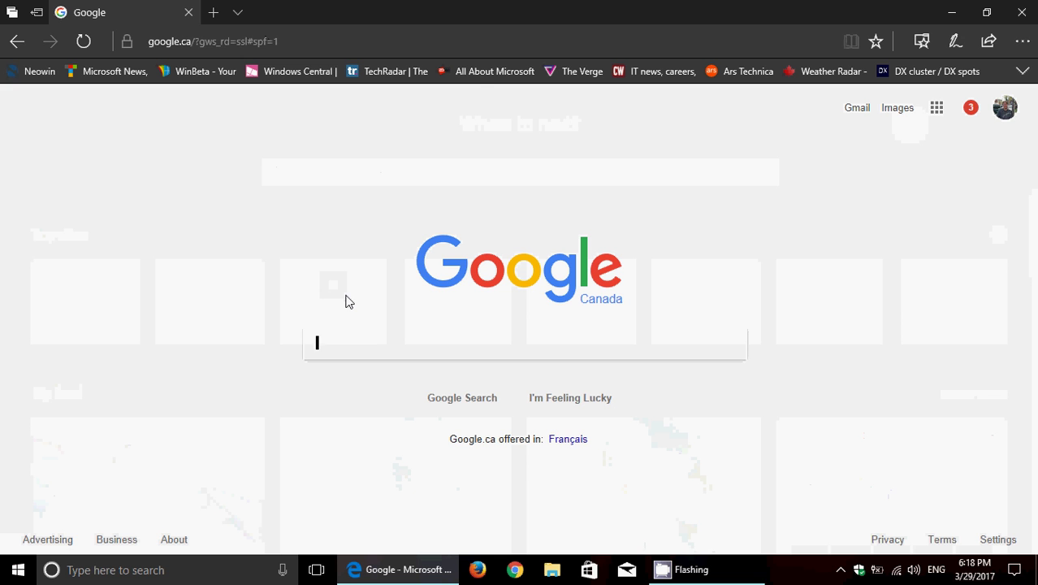
pyautogui.click(11, 12)
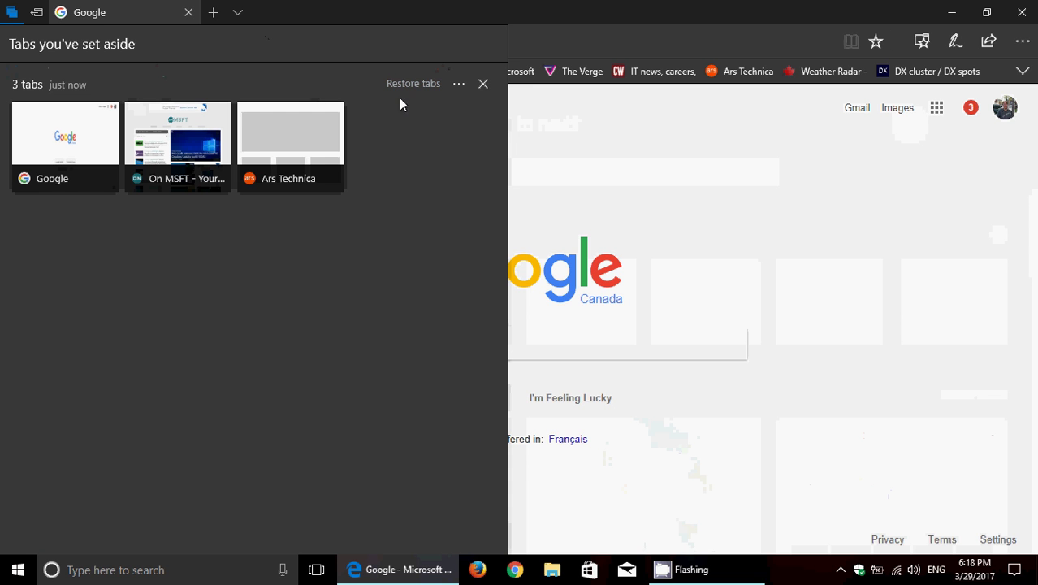
pyautogui.click(415, 84)
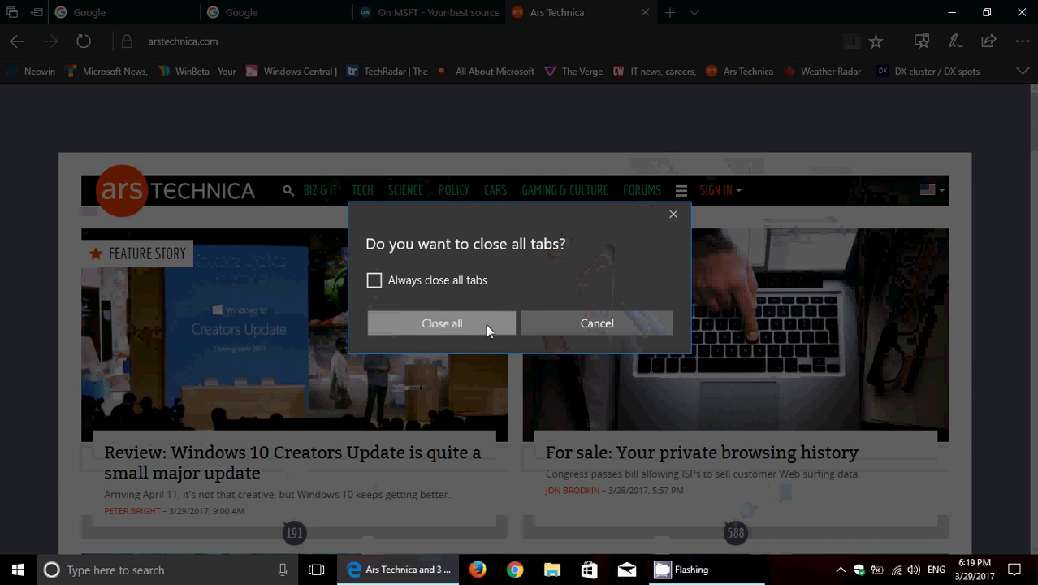
pyautogui.click(486, 324)
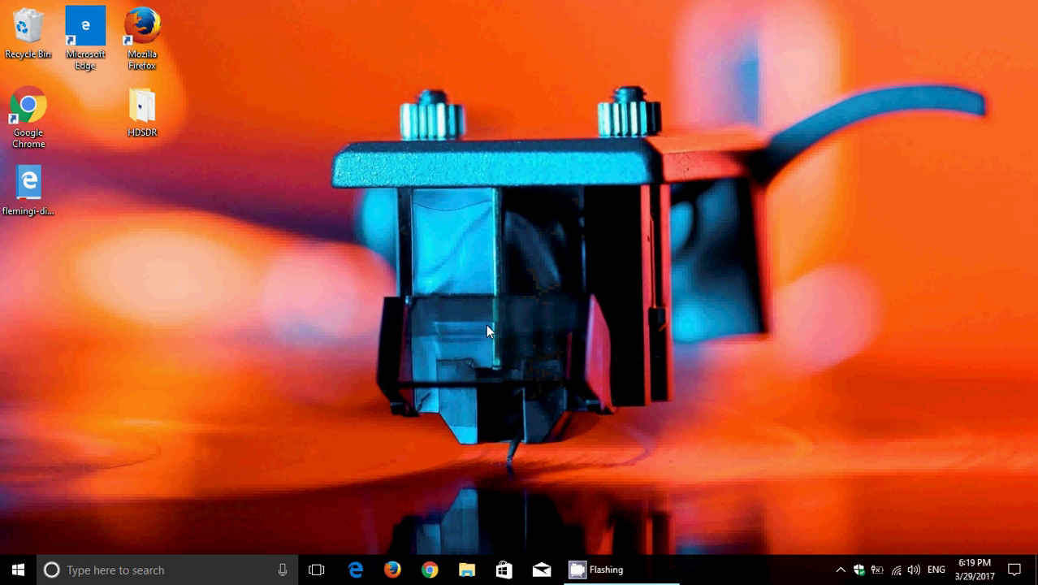
# Step: Reopen Microsoft Edge and review its settings for importing favorites and other data from another browser or file
pyautogui.click(355, 570)
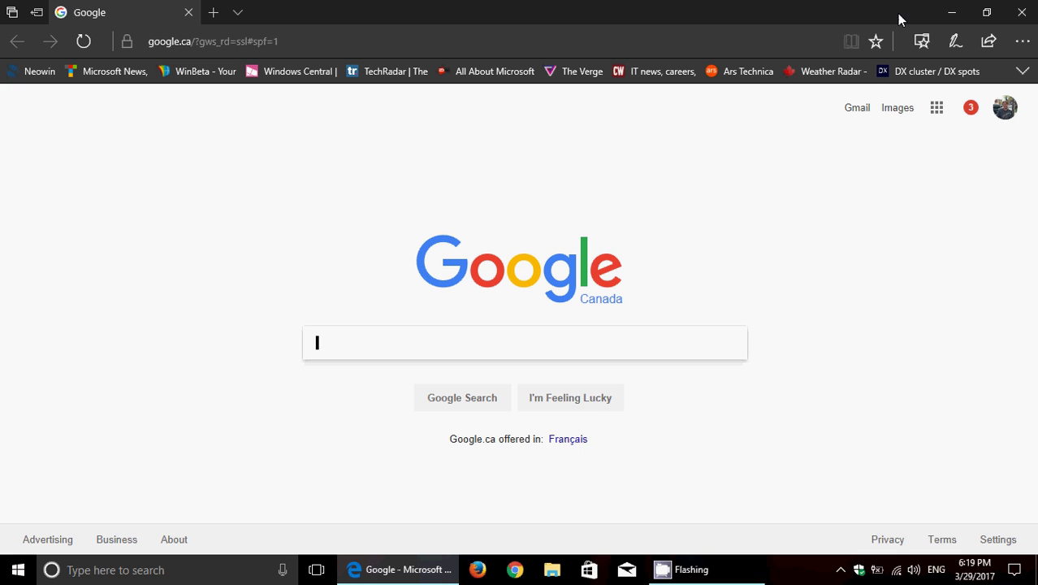
pyautogui.click(1025, 45)
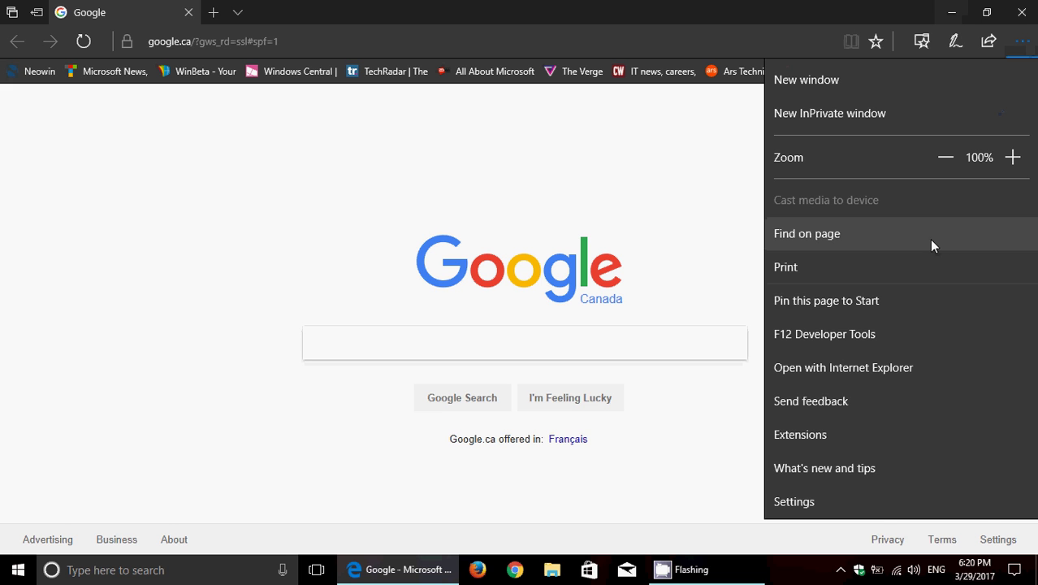
pyautogui.click(885, 500)
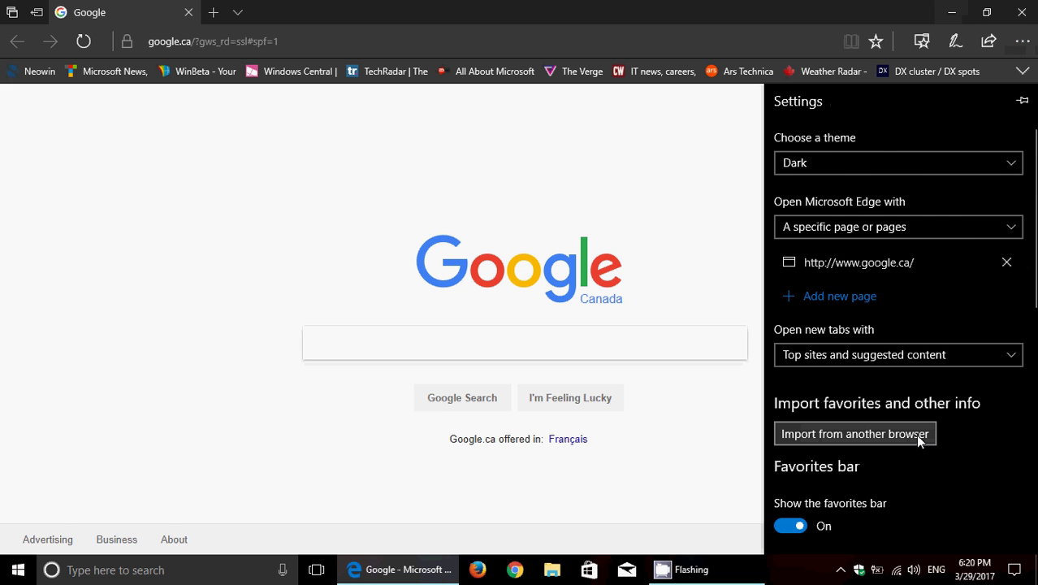
pyautogui.scroll(-2, 915, 433)
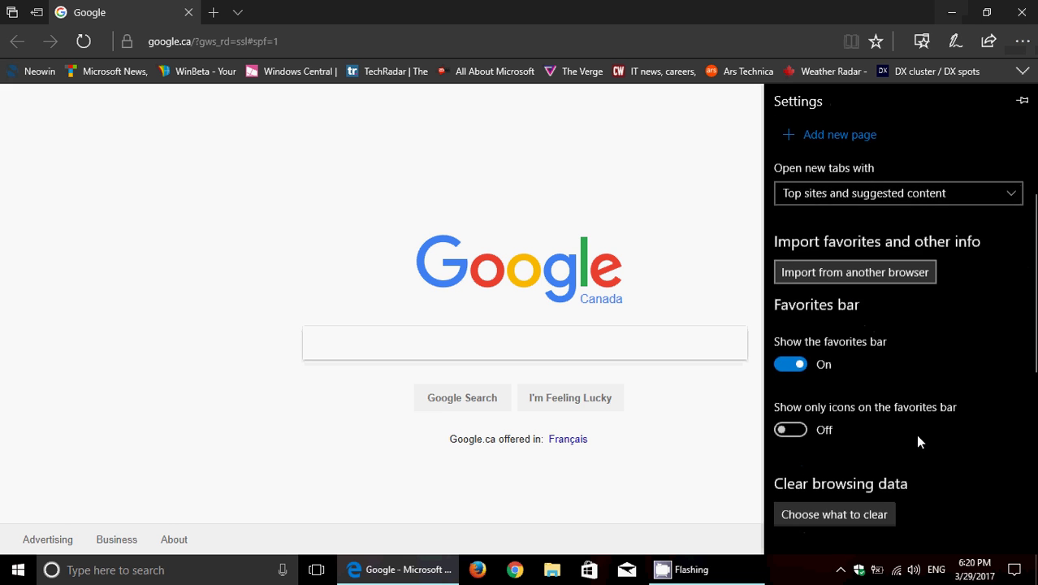
pyautogui.click(850, 269)
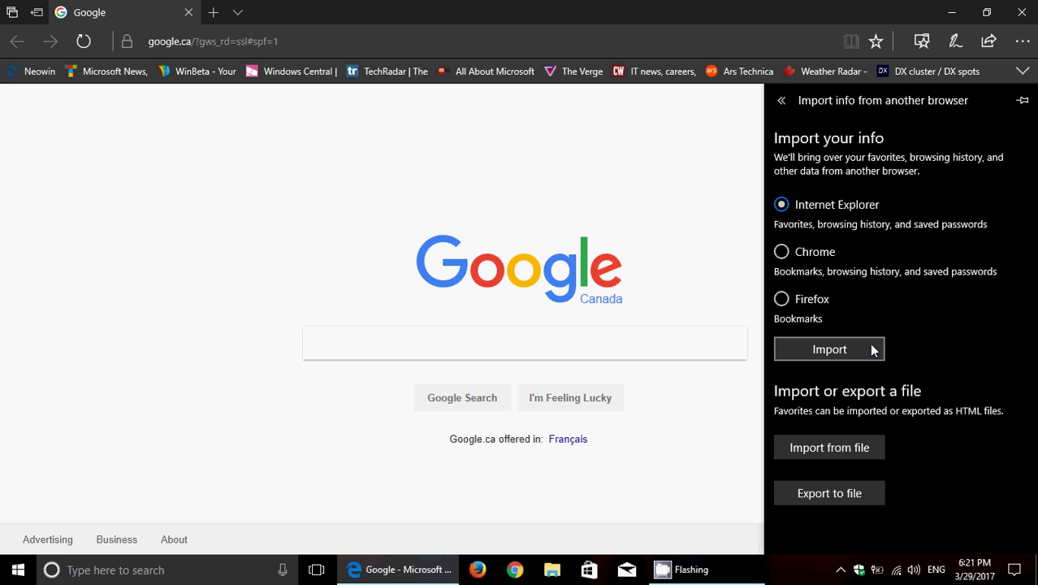
pyautogui.click(617, 193)
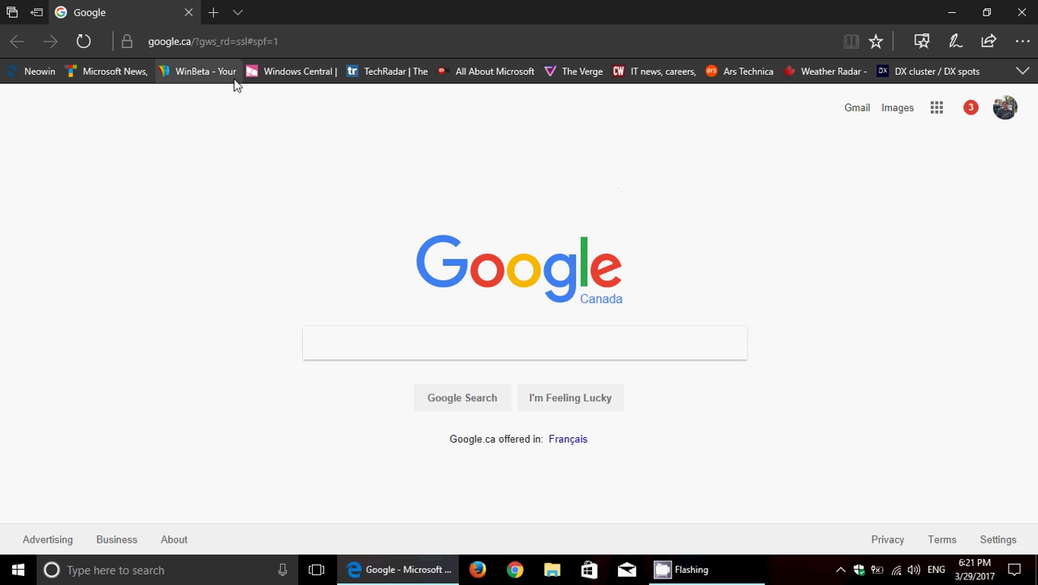
# Step: Open the Neowin favorite and check the page's blocked-content prompt before closing the browser
pyautogui.click(24, 73)
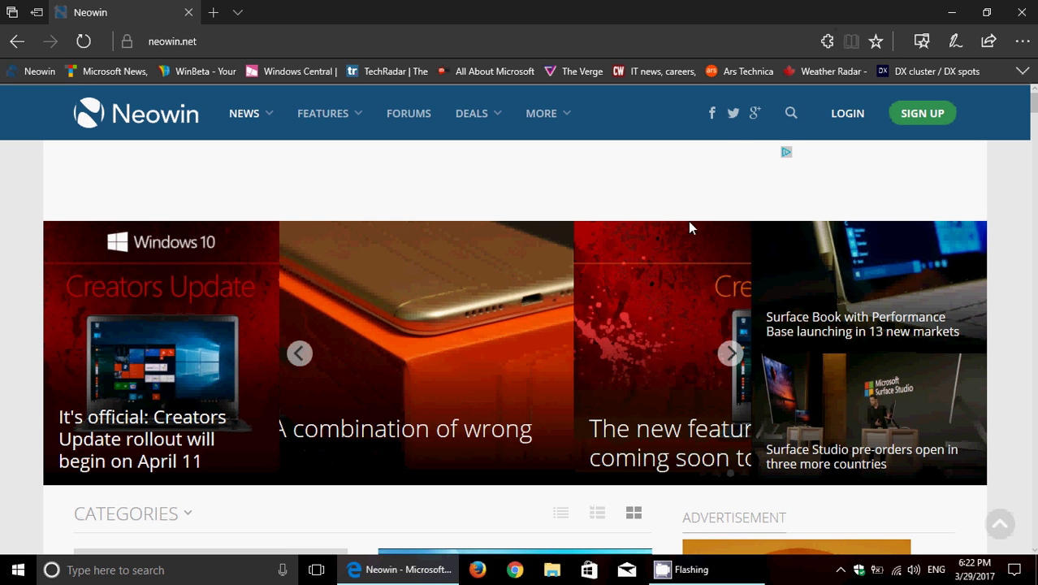
pyautogui.moveTo(747, 174)
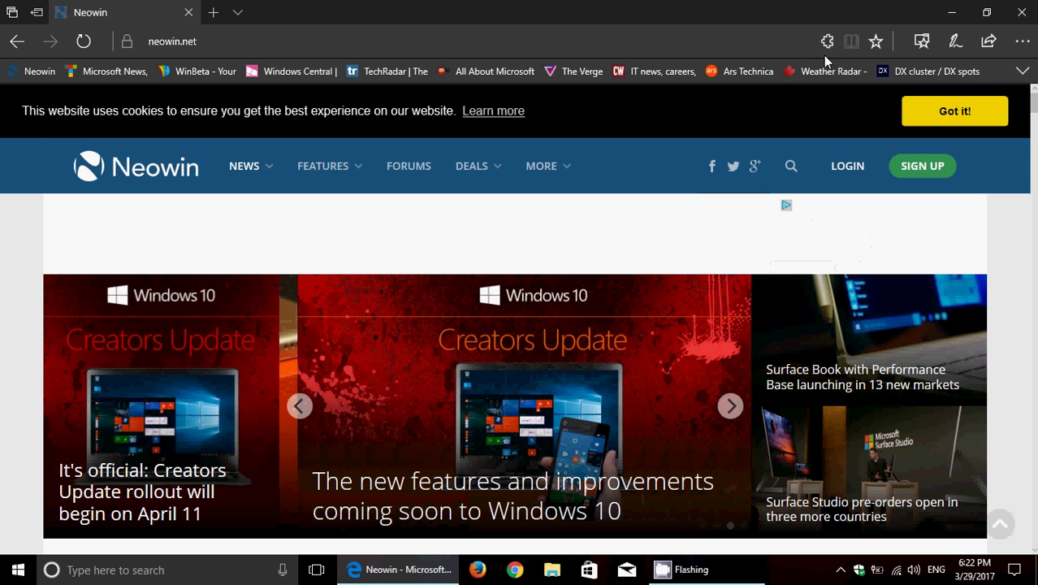
pyautogui.click(826, 44)
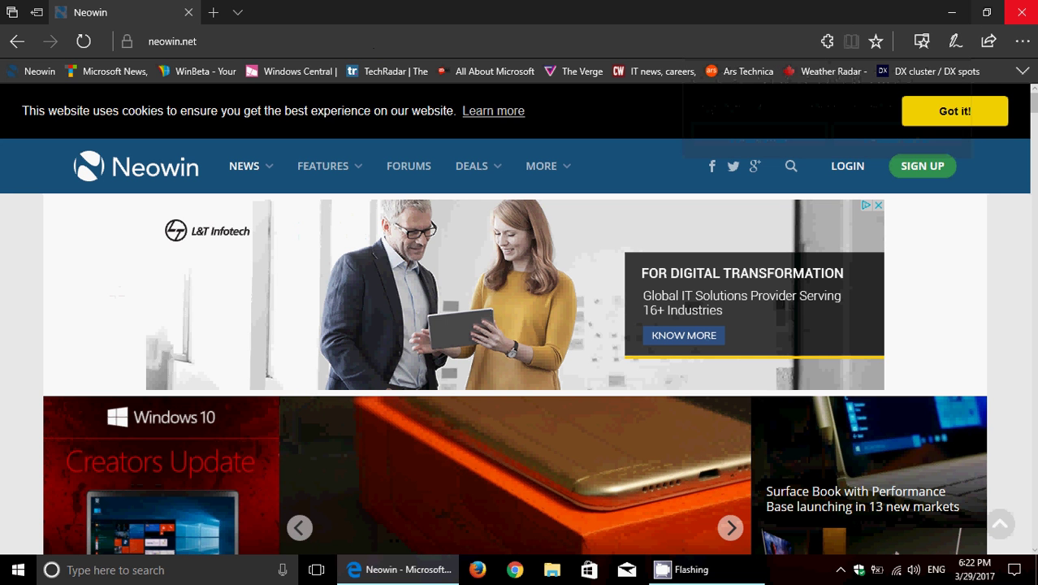
pyautogui.click(1016, 9)
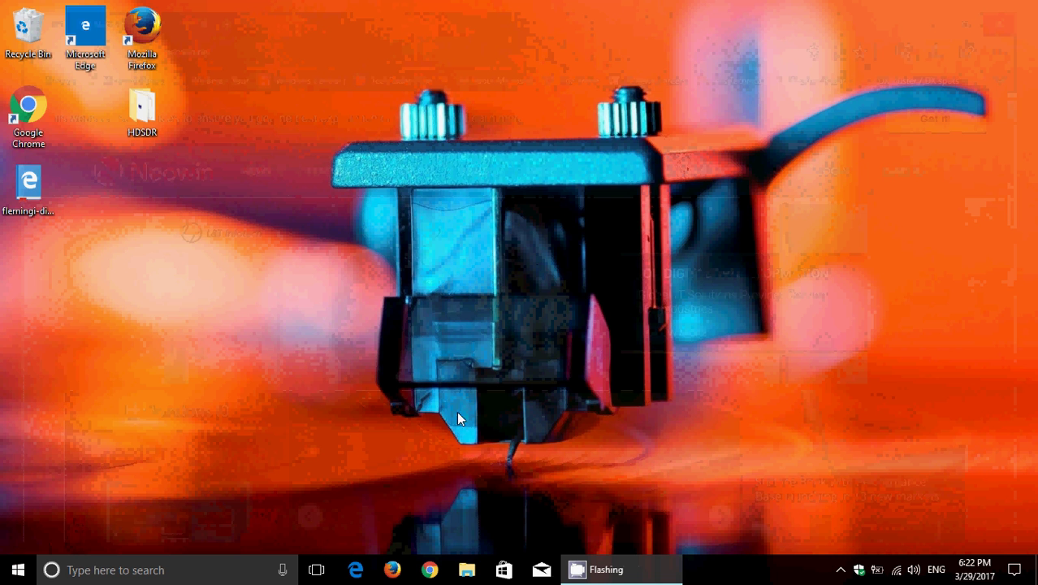